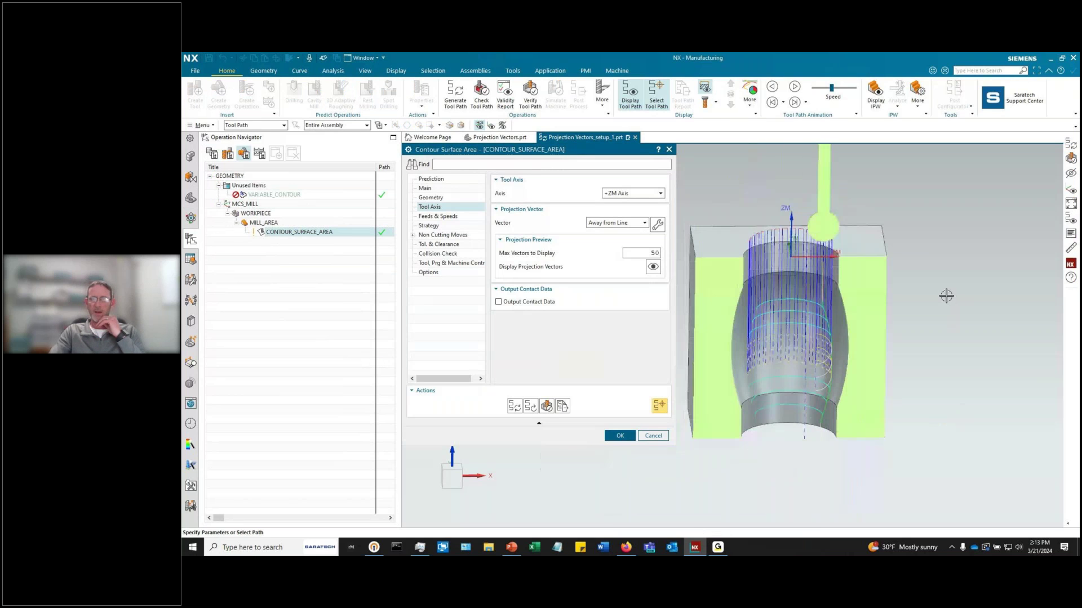
Step: Show Line (4) and confirm it as the line for the Away from Line projection vector
click(189, 199)
click(224, 232)
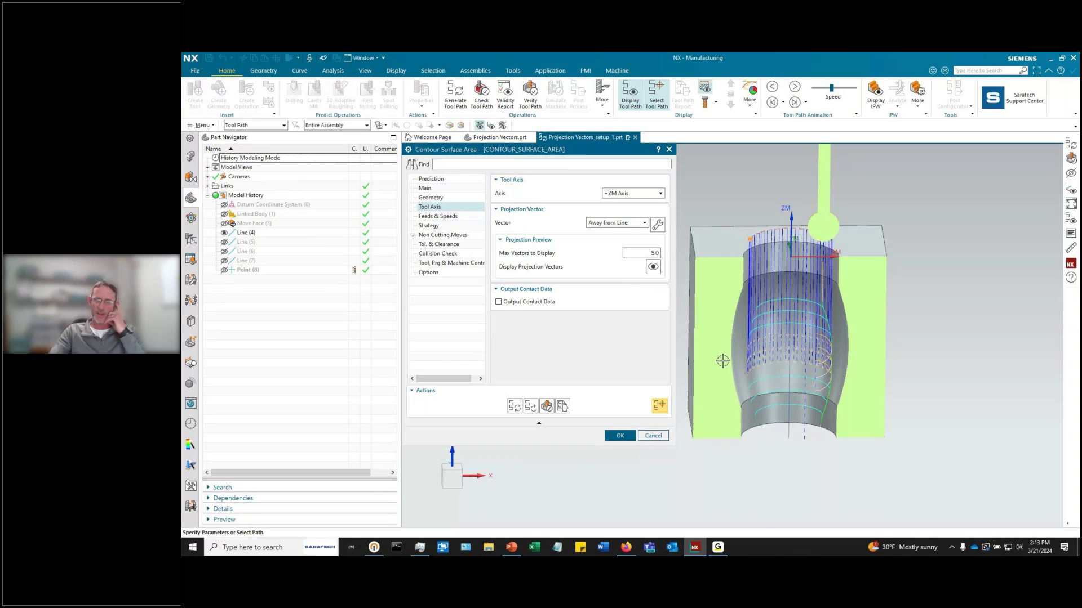
click(620, 224)
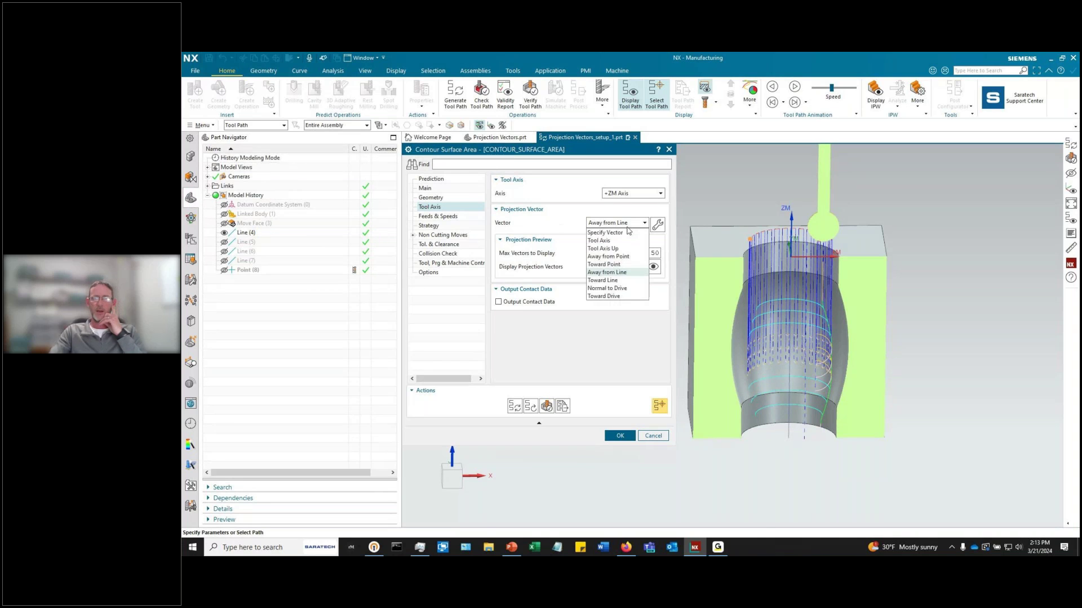
click(625, 274)
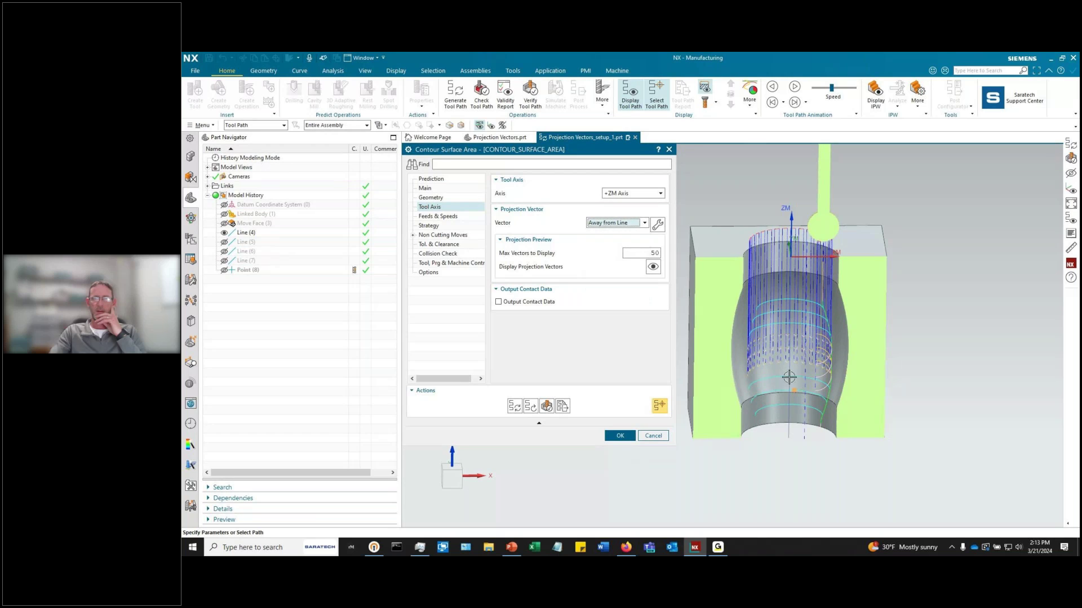
click(657, 224)
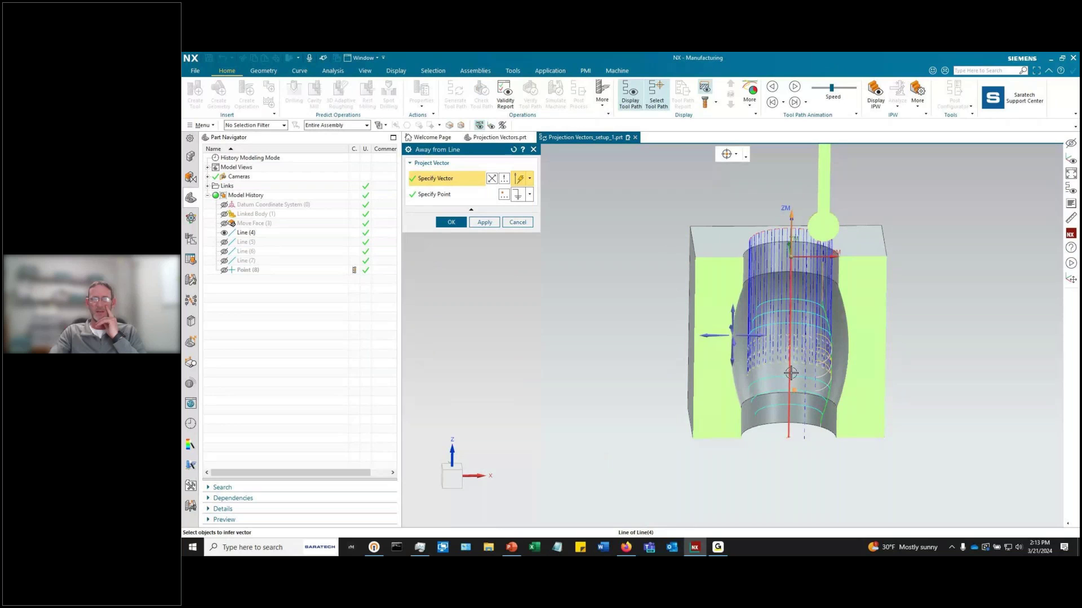
middle_click(543, 319)
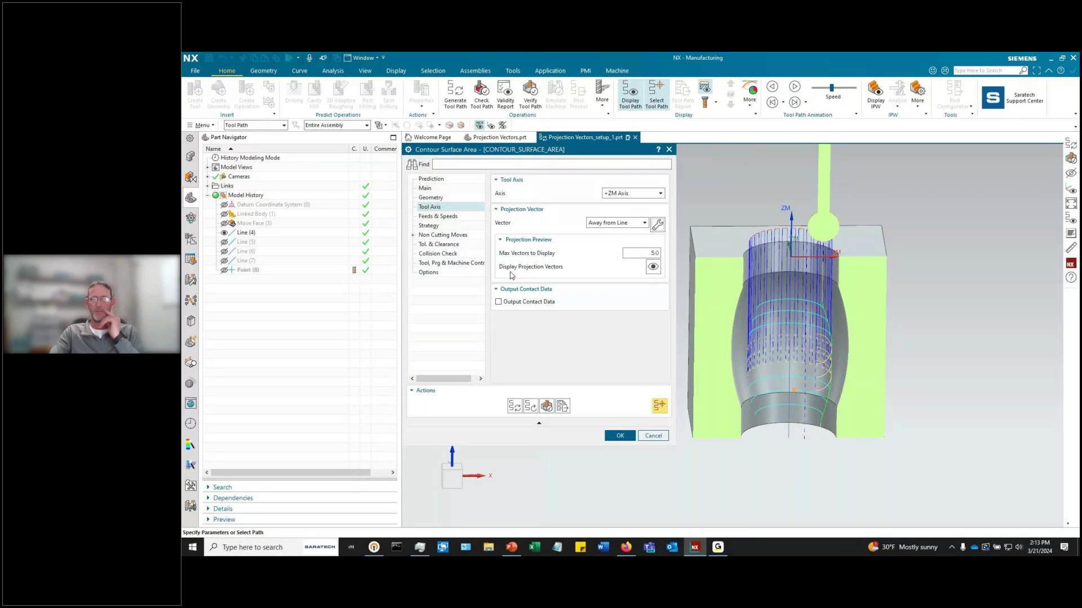
Step: Display the Away from Line projection vectors and examine their direction around the bore
click(653, 268)
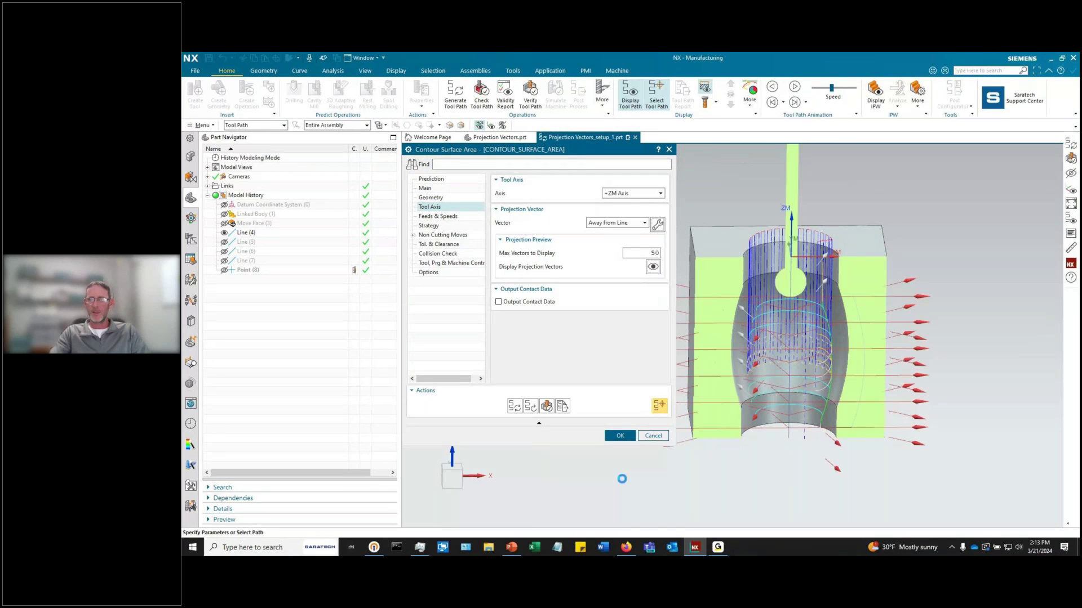
middle_drag(621, 479, 864, 383)
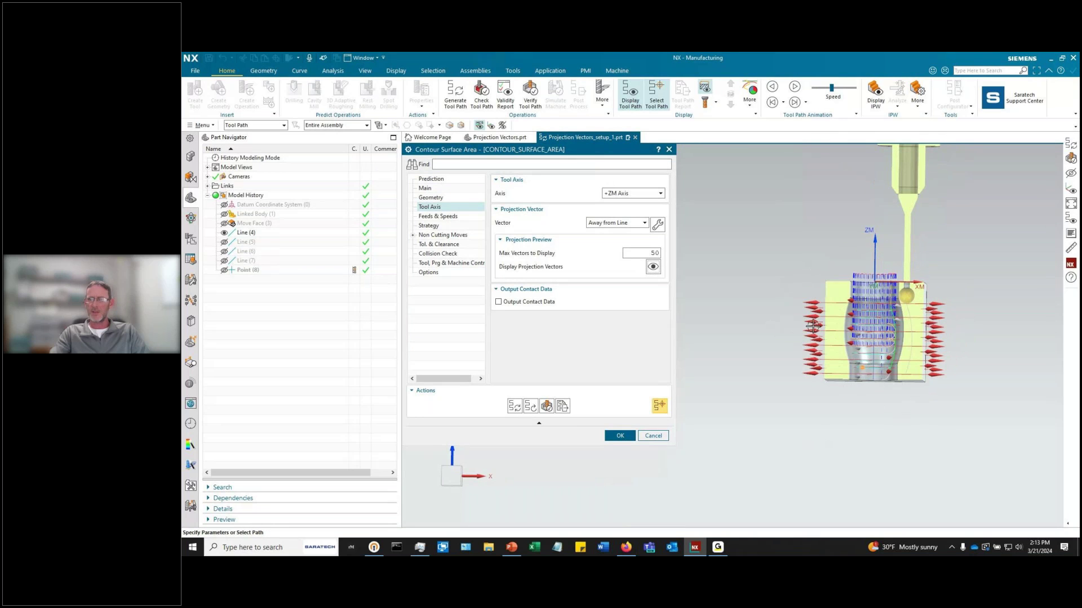
scroll(856, 327, up, 4)
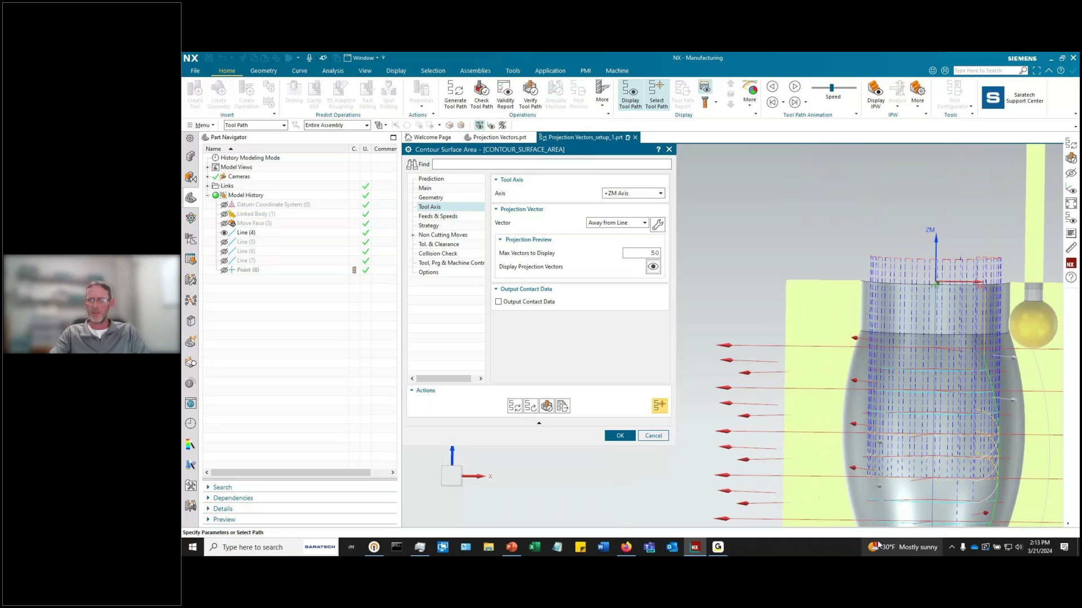
scroll(768, 298, down, 2)
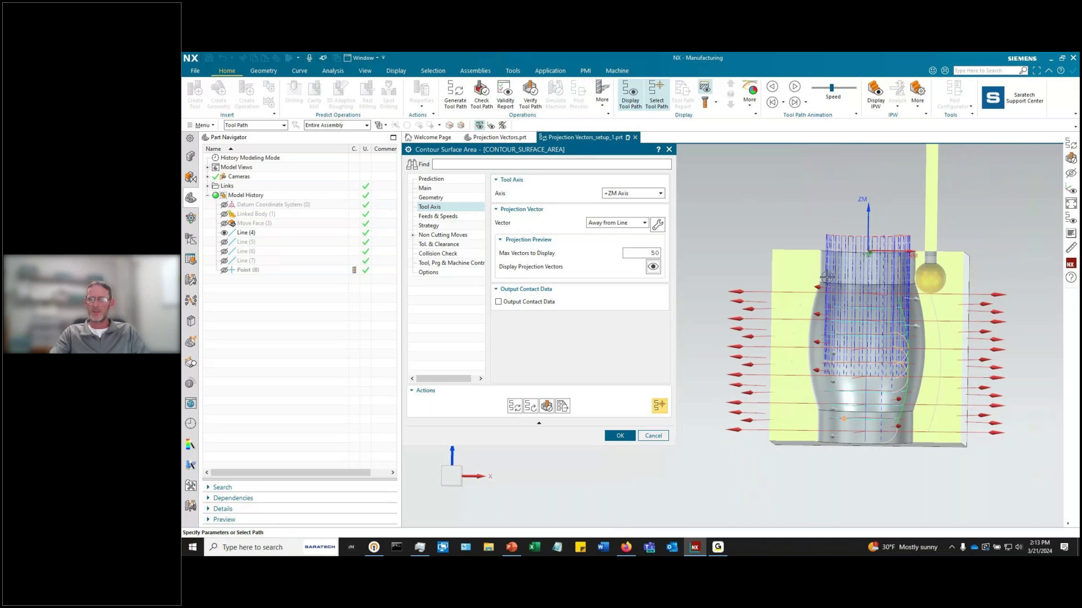
Step: Change the projection vector to Away from Point, accept the operation, and reopen CONTOUR_SURFACE_AREA for editing
click(627, 224)
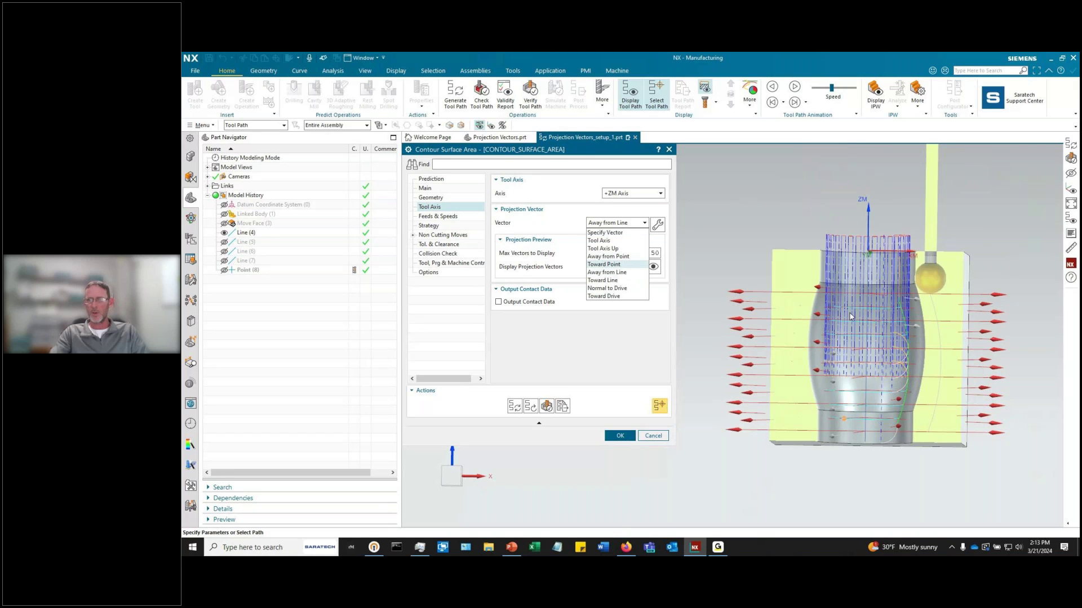
click(611, 256)
click(644, 435)
middle_drag(624, 459, 628, 465)
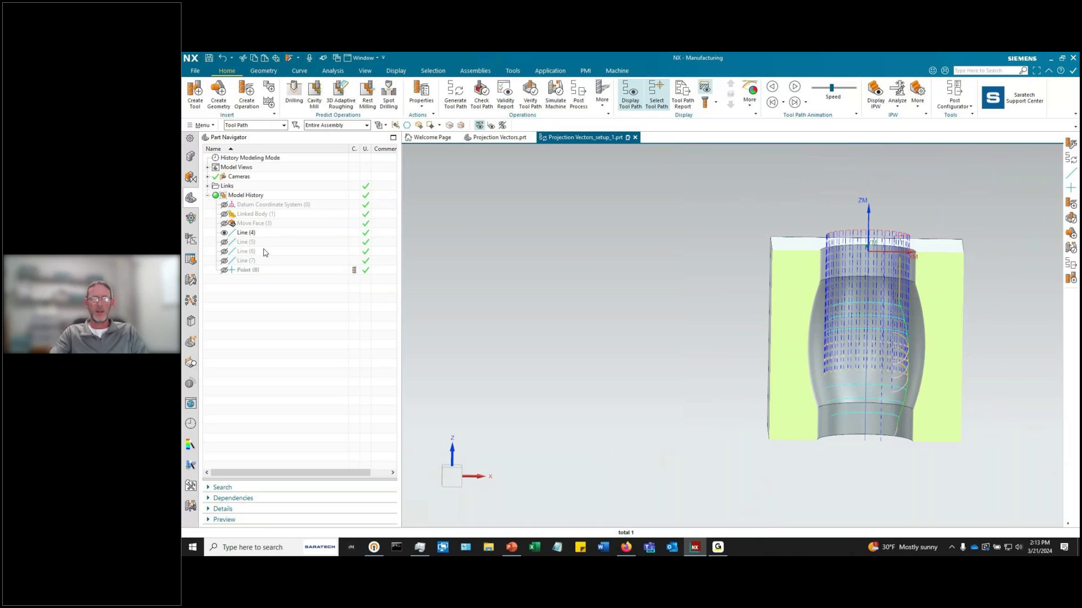
click(191, 240)
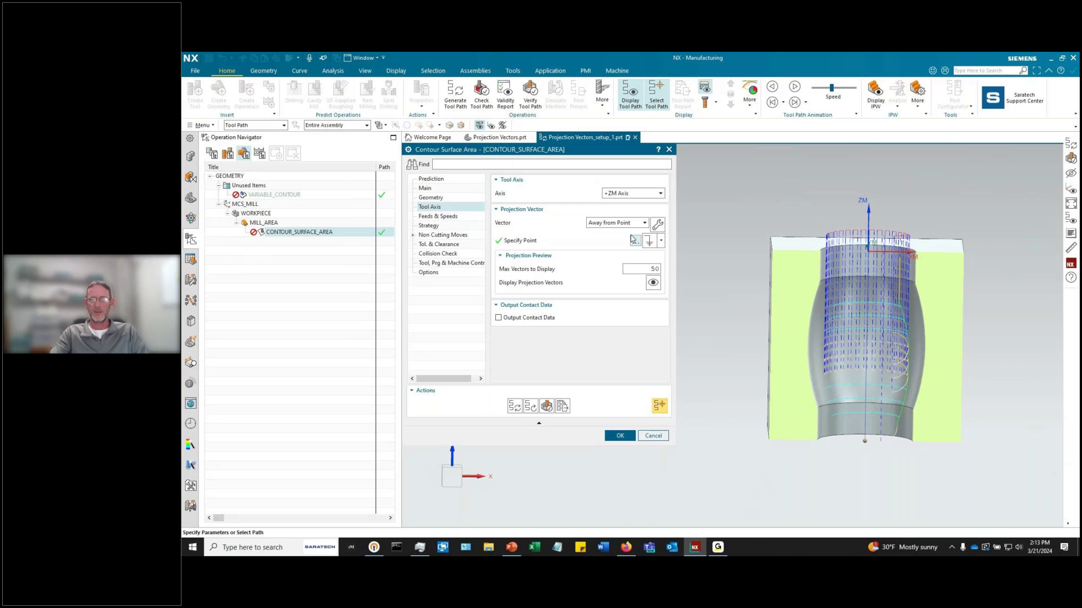
Step: Specify the projection point on the centerline near the middle of the bore
click(634, 242)
click(866, 343)
click(490, 324)
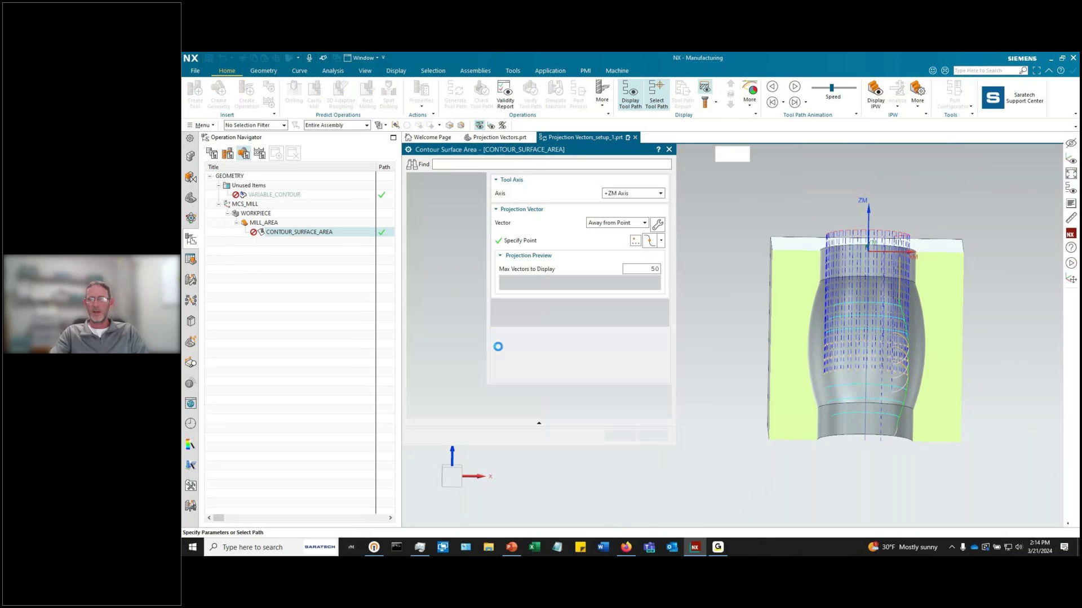
Step: Display the Away from Point projection vectors and examine how they radiate through the bore from several angles
click(652, 282)
middle_drag(708, 394, 765, 422)
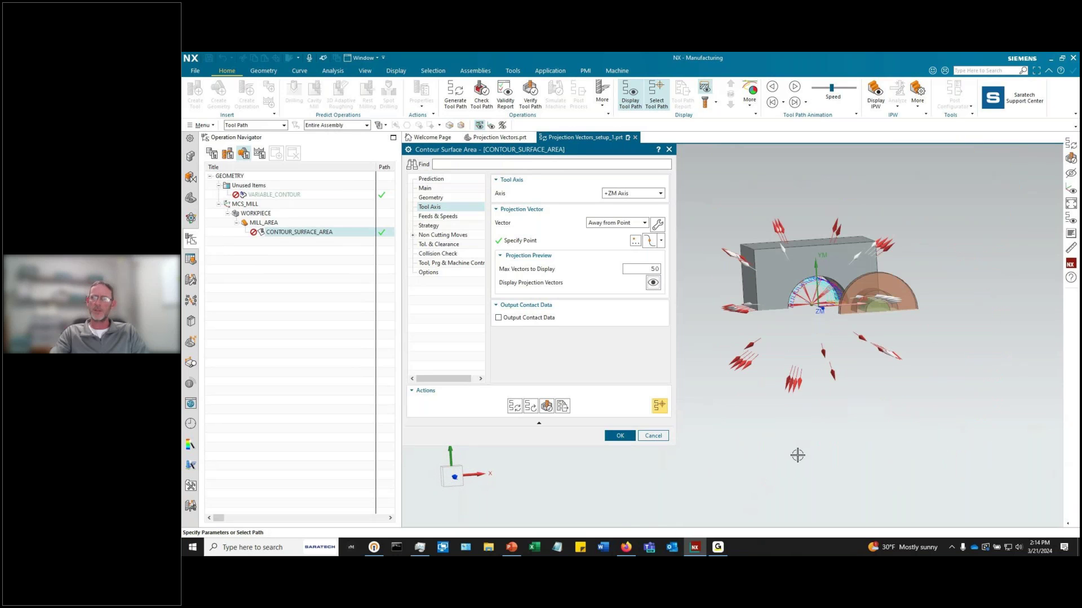
middle_drag(797, 454, 712, 310)
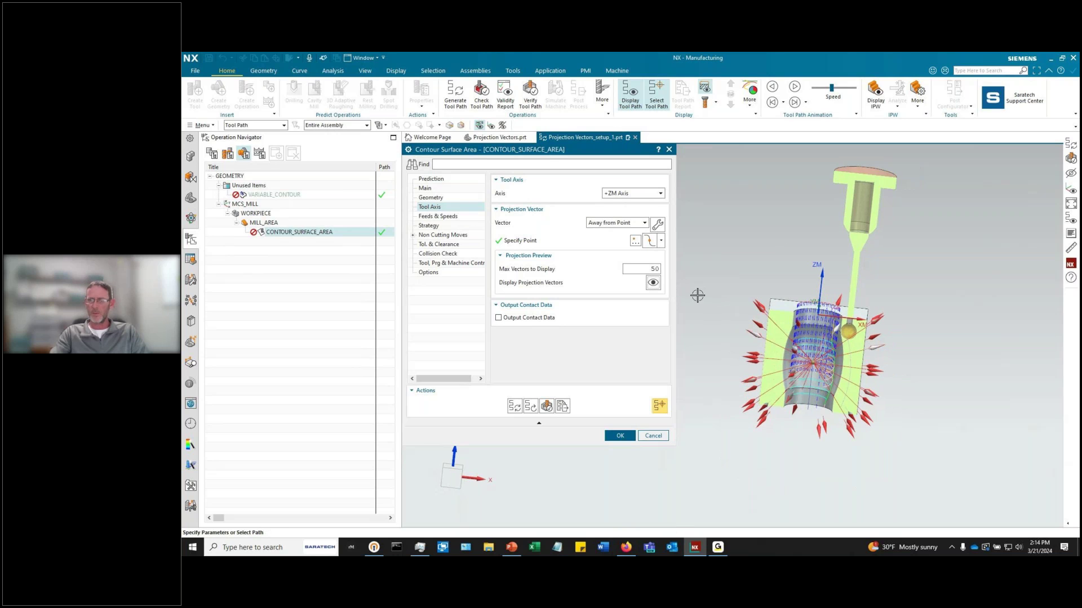
scroll(817, 372, up, 3)
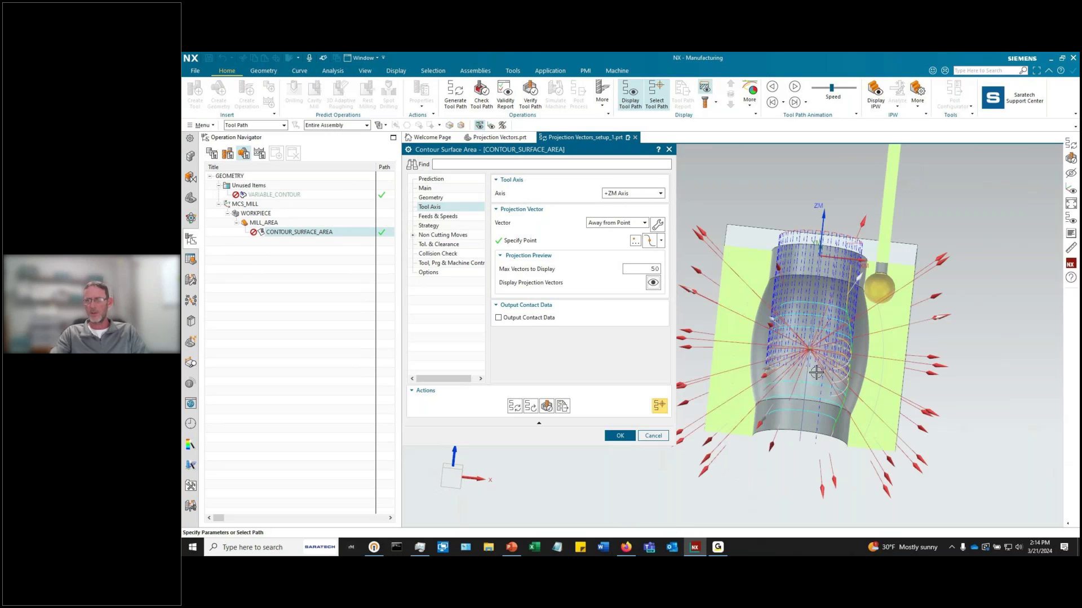
Step: Generate the CONTOUR_SURFACE_AREA tool path with the Away from Point vector and accept the operation
click(514, 407)
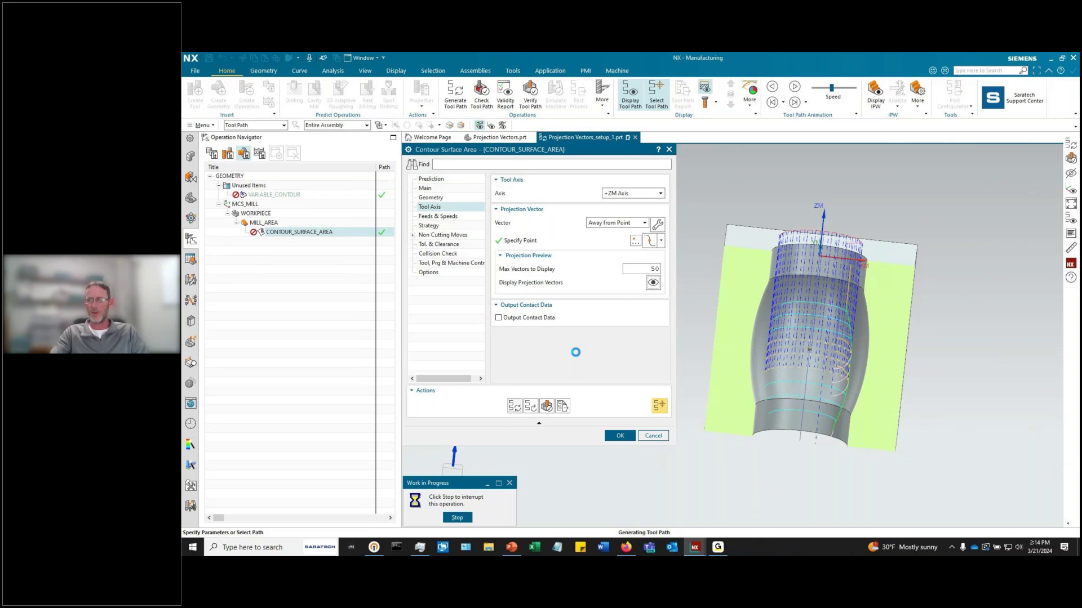
click(629, 316)
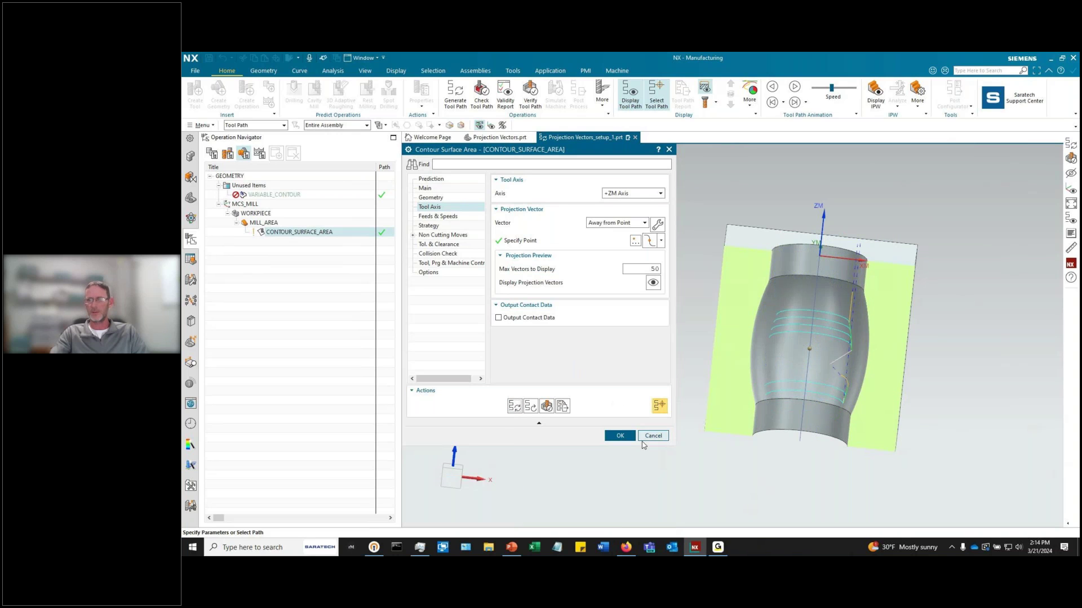
click(620, 437)
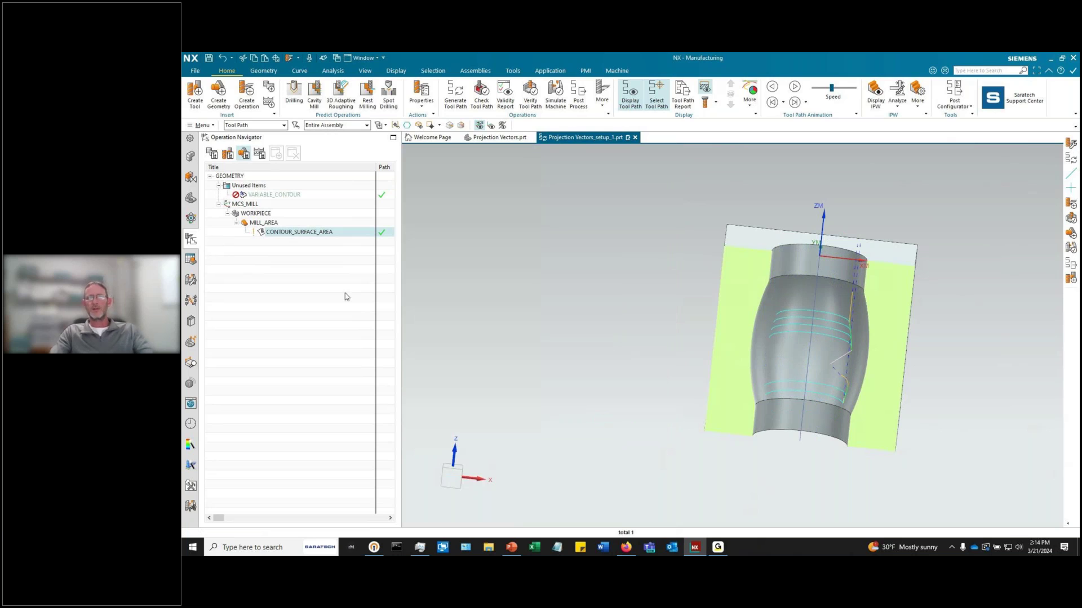
Step: Inspect the bulged bore, reopen CONTOUR_SURFACE_AREA to preview its projection vectors on the part, and close it without changes
click(282, 294)
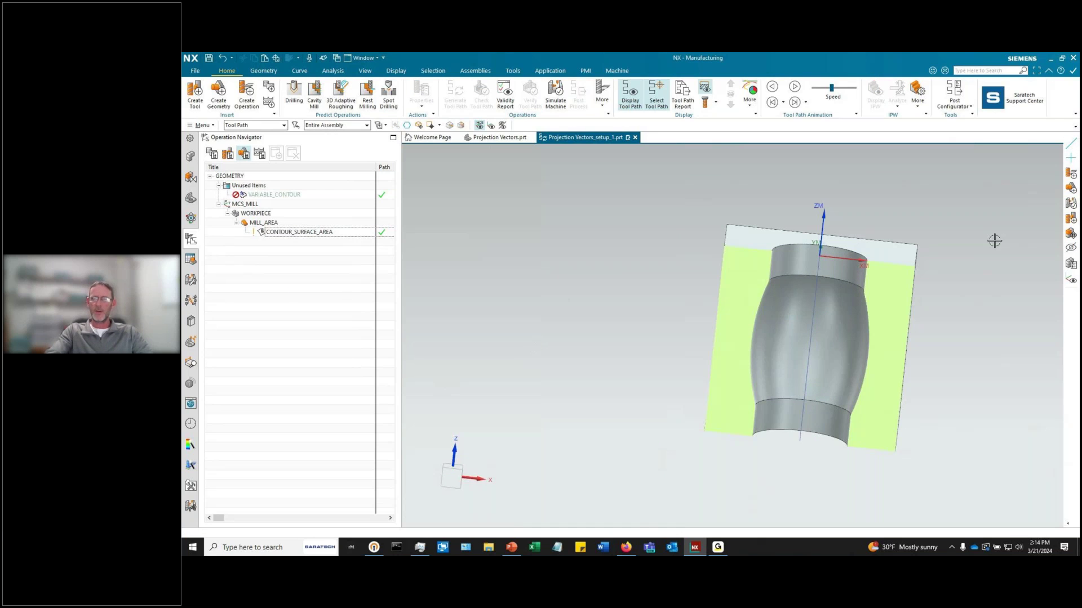
scroll(929, 296, up, 1)
middle_drag(929, 312, 892, 304)
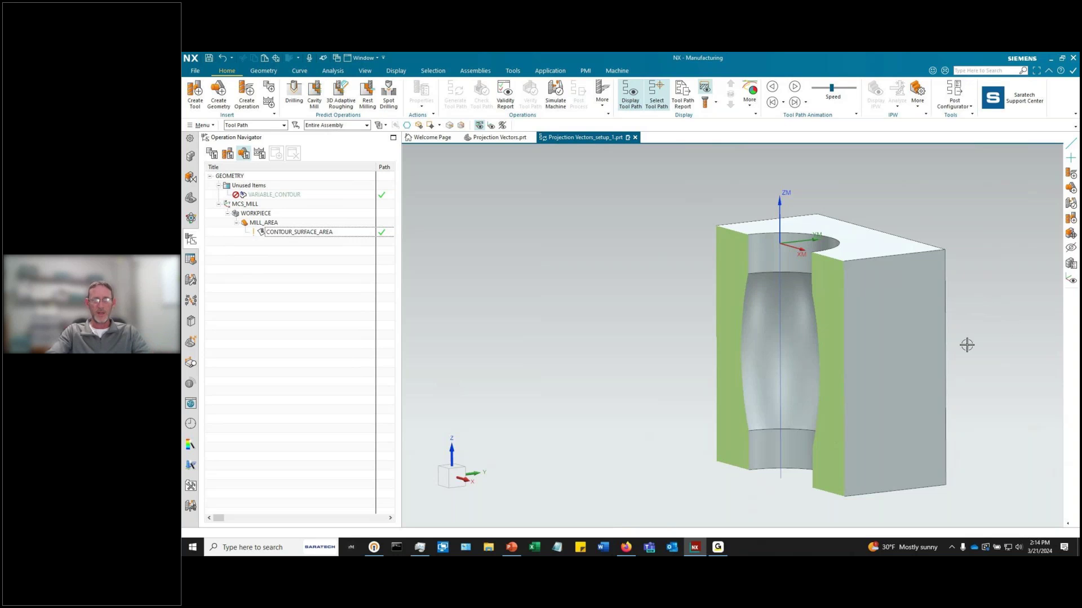
double_click(306, 236)
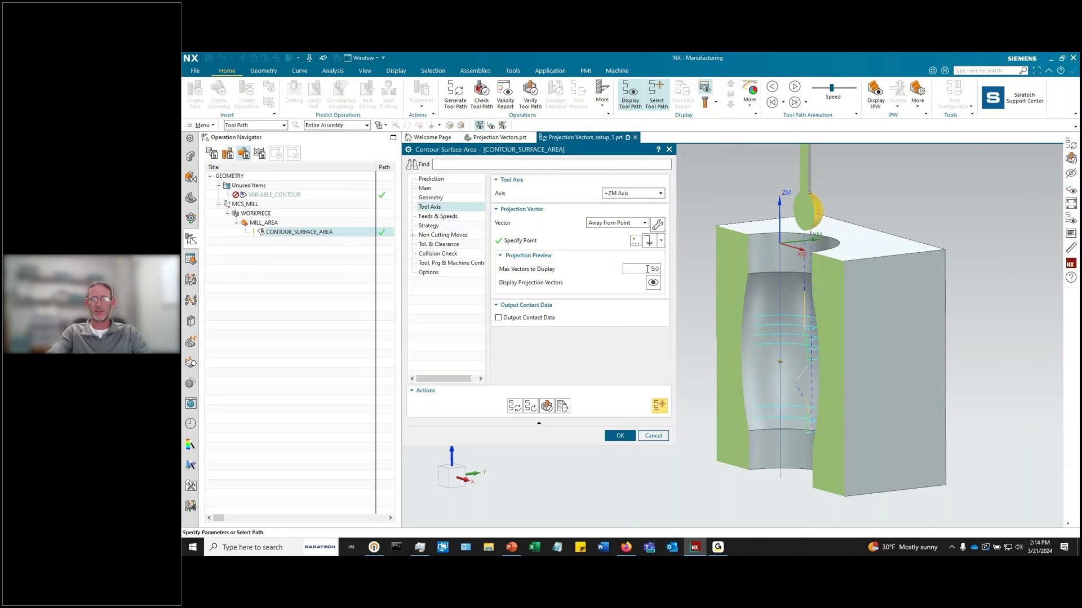
click(653, 282)
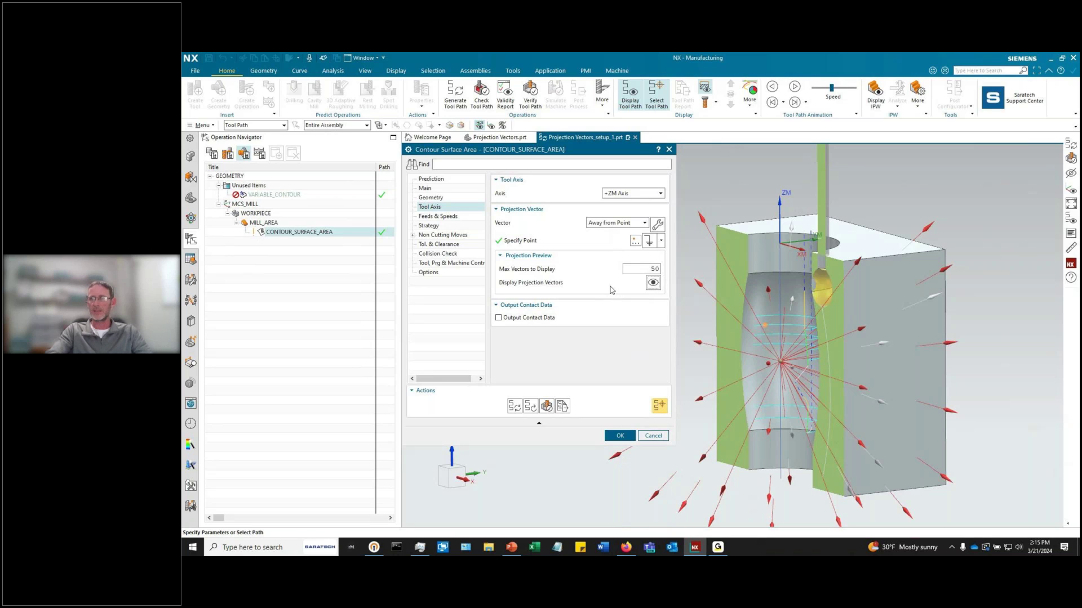
click(652, 435)
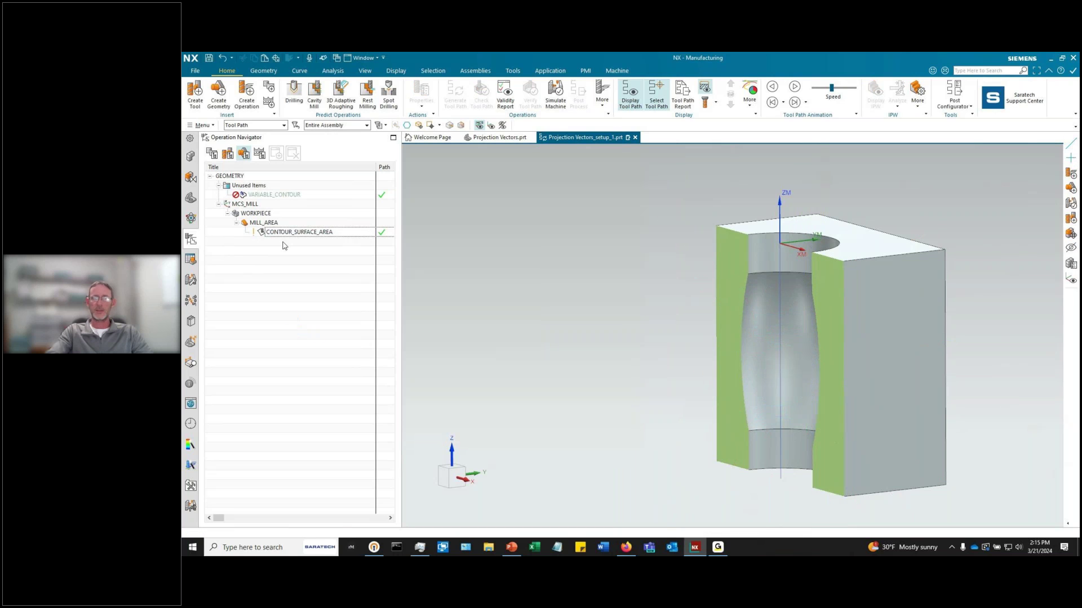
Step: Move CONTOUR_SURFACE_AREA to Unused Items and VARIABLE_CONTOUR into program group 1234
drag(285, 231, 270, 195)
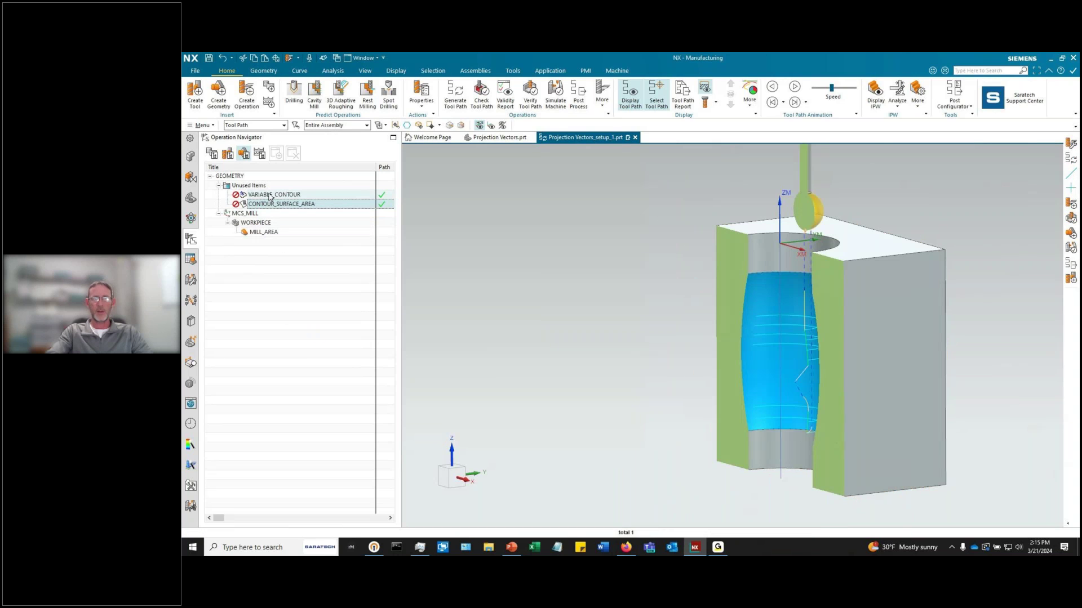
click(211, 153)
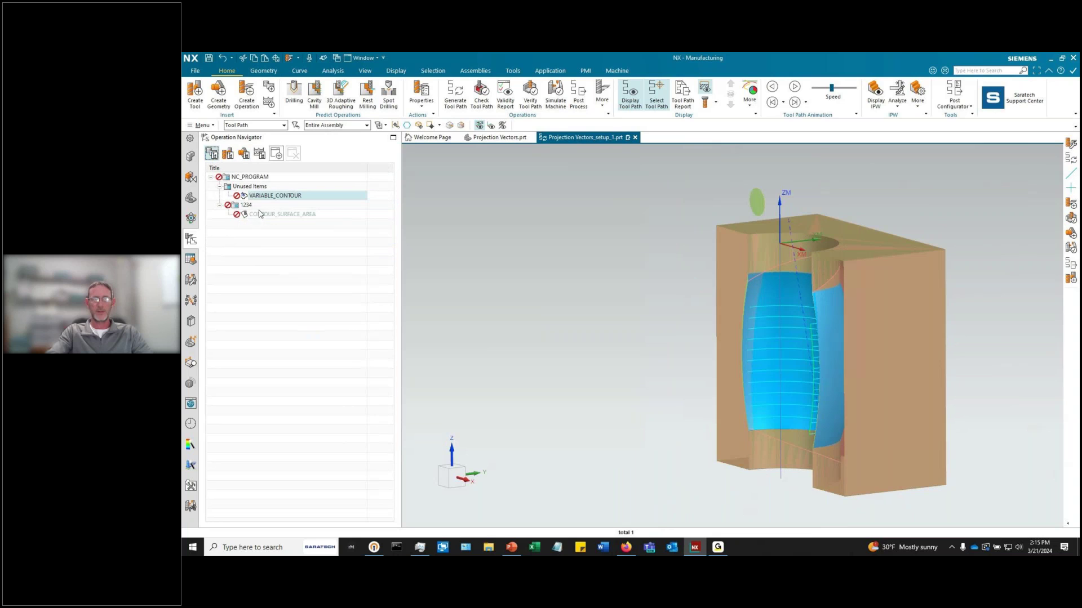
drag(261, 216, 261, 297)
Step: Open the VARIABLE_CONTOUR operation and review its Surface Area drive method and tool axis settings
double_click(270, 215)
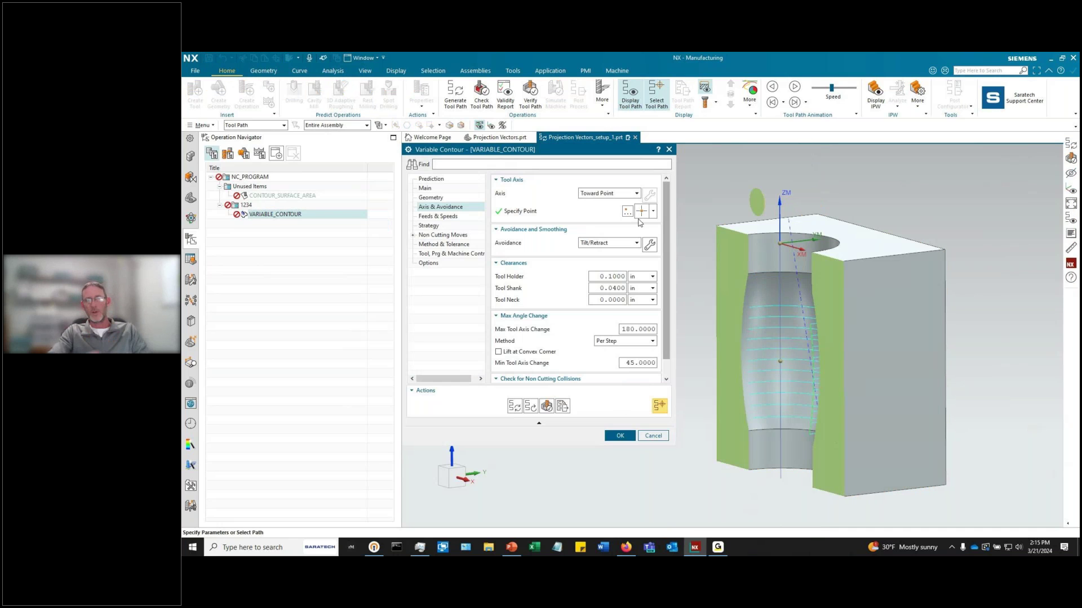
click(425, 189)
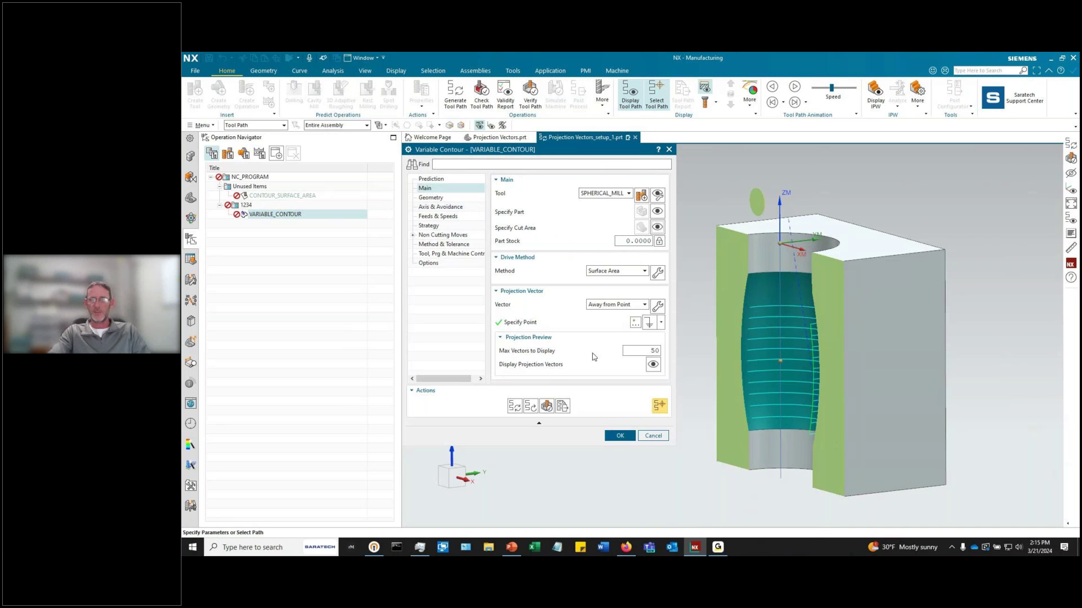
click(657, 272)
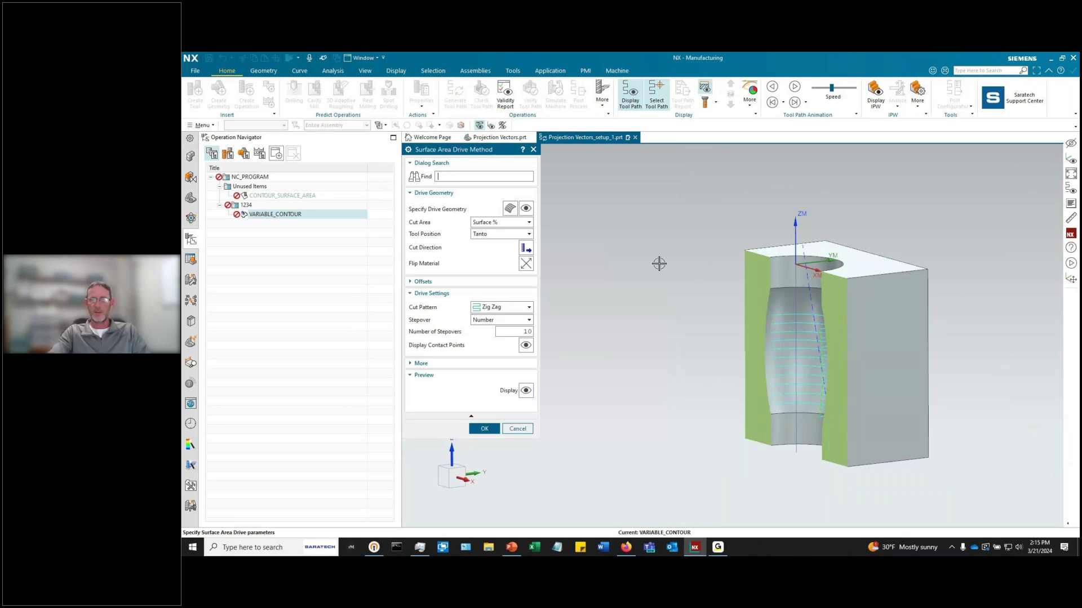
click(517, 429)
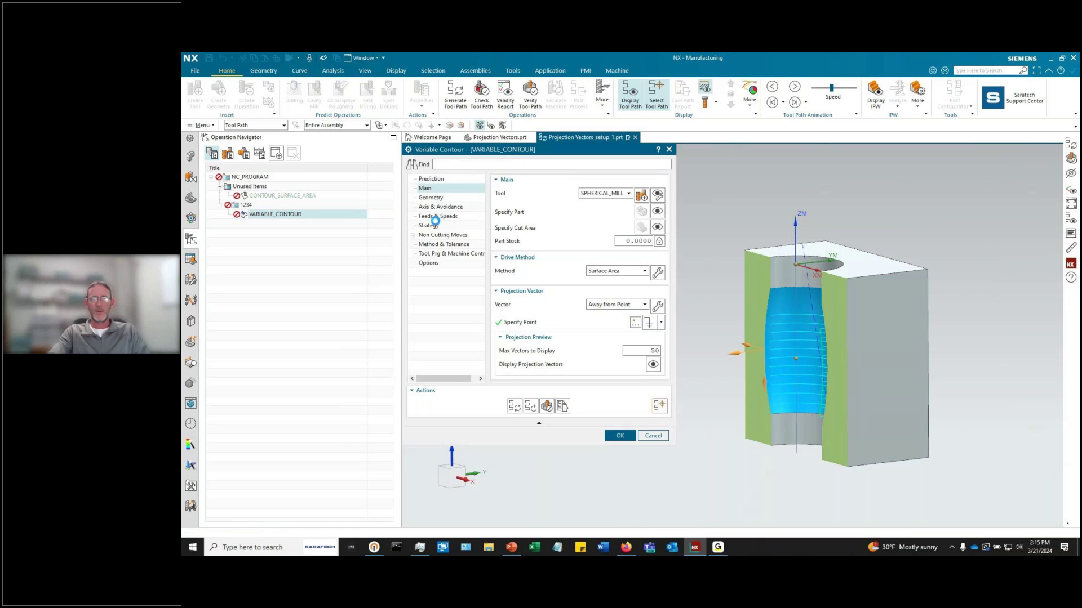
click(440, 207)
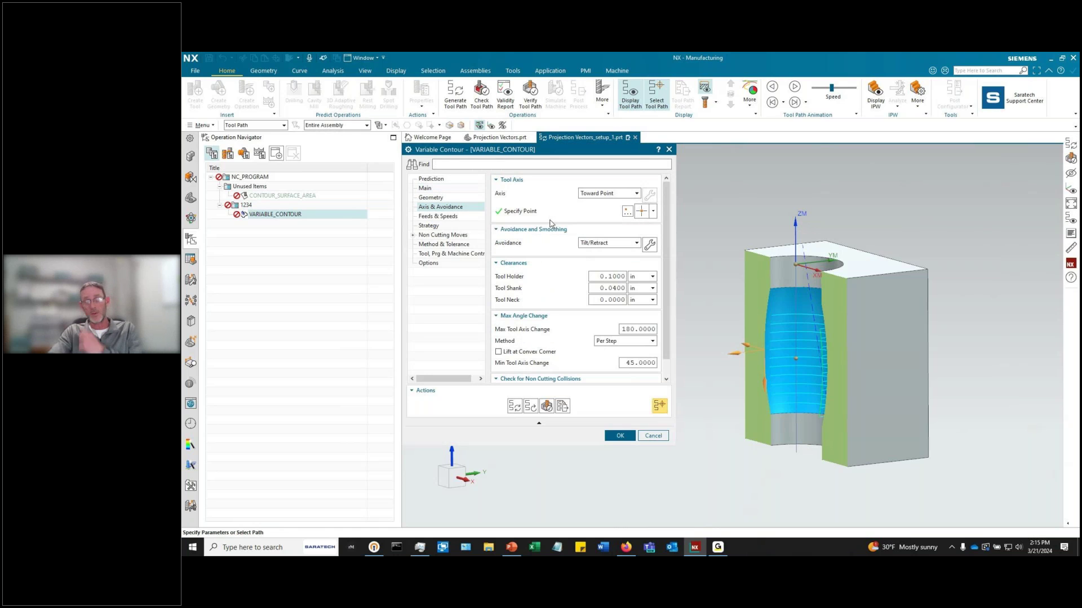
middle_drag(698, 362, 724, 356)
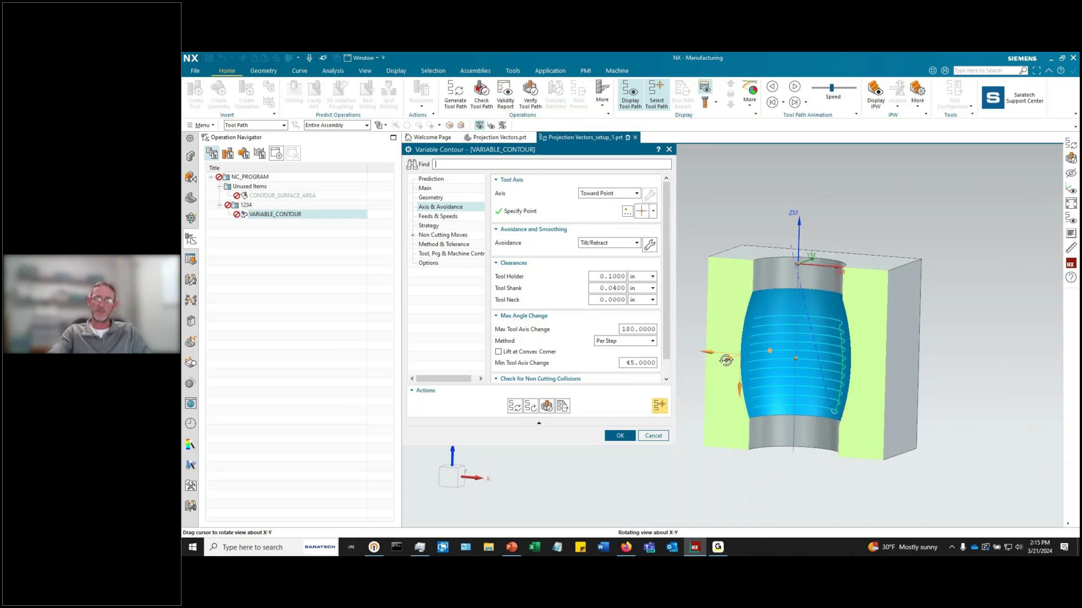
Step: Set the tool axis of VARIABLE_CONTOUR to Away from Point
click(614, 193)
mouse_move(615, 200)
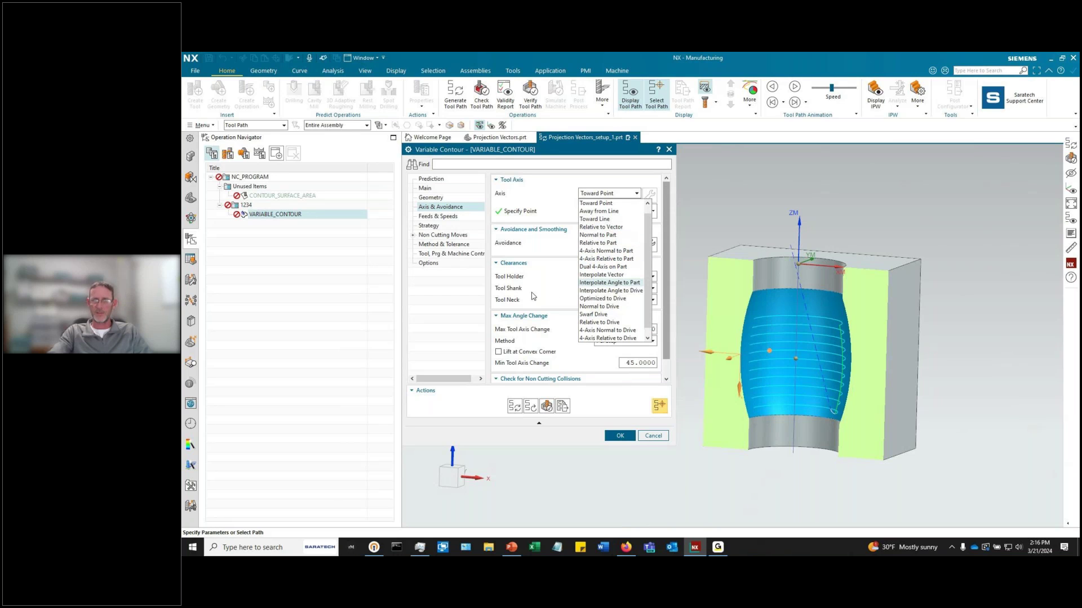
scroll(625, 259, up, 1)
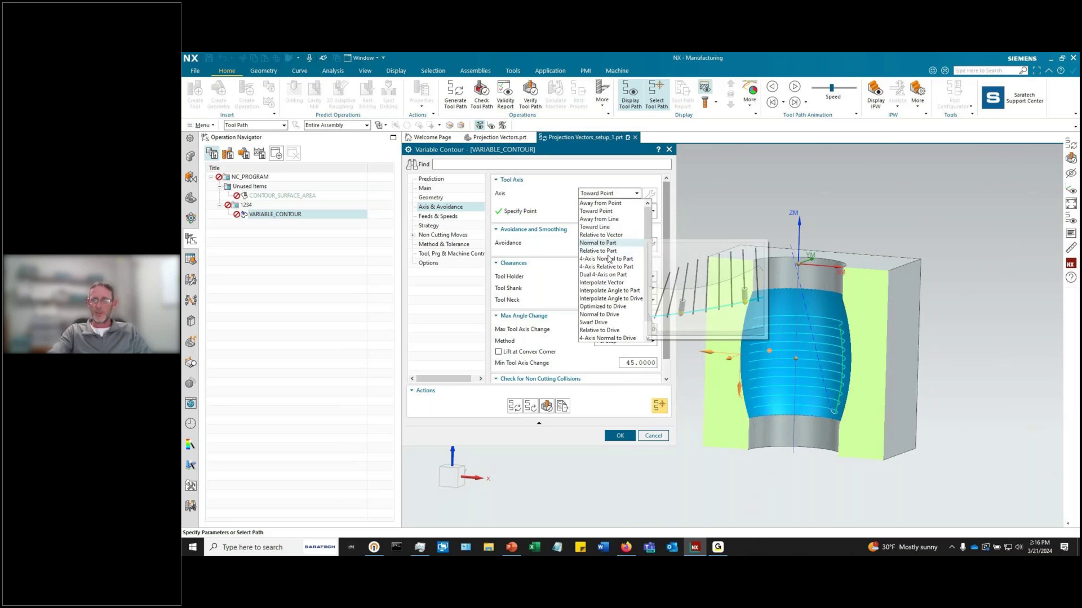
click(600, 203)
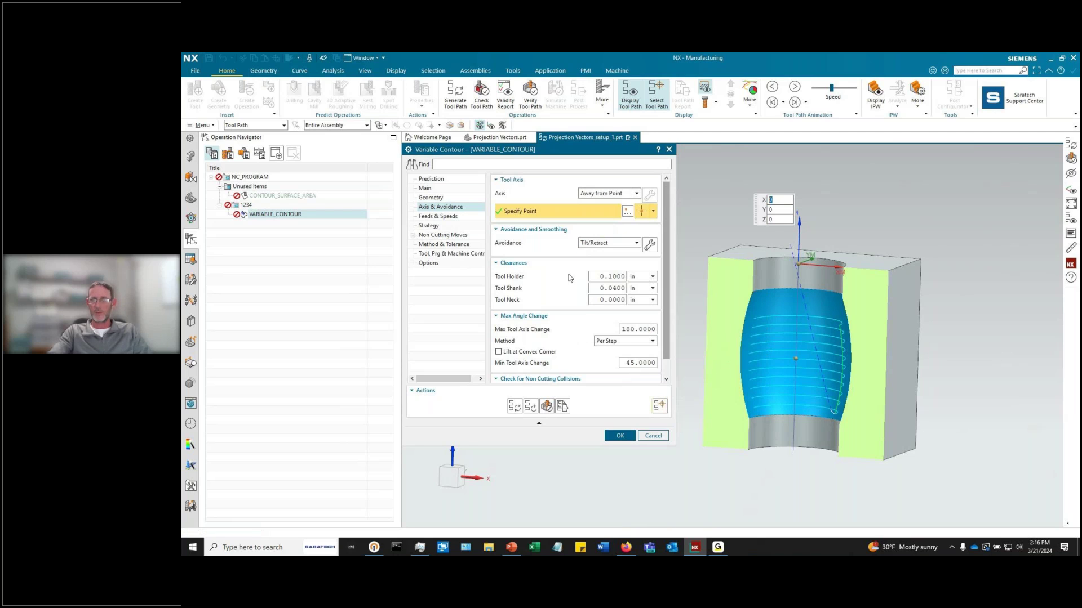
Step: Specify the Away from Point tool axis point at the centre of the bore's upper opening, at X 0, Y 0, Z 0
click(803, 265)
middle_drag(705, 368, 830, 477)
scroll(831, 323, down, 2)
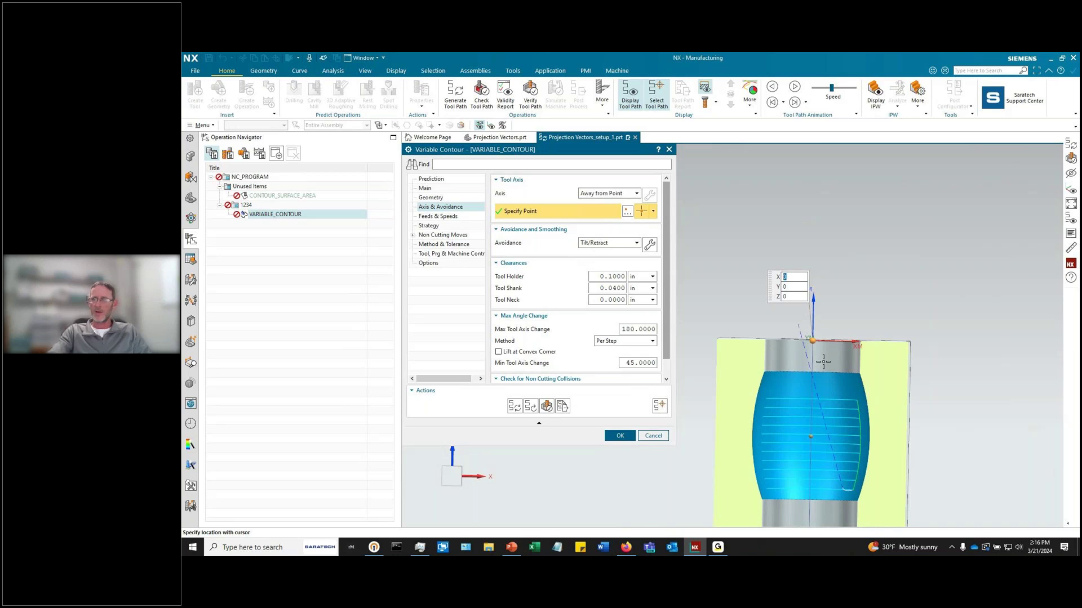
click(814, 339)
Step: Check the Away from Point projection vector's point inside the bulged bore and preview its projection vectors on the part
click(429, 191)
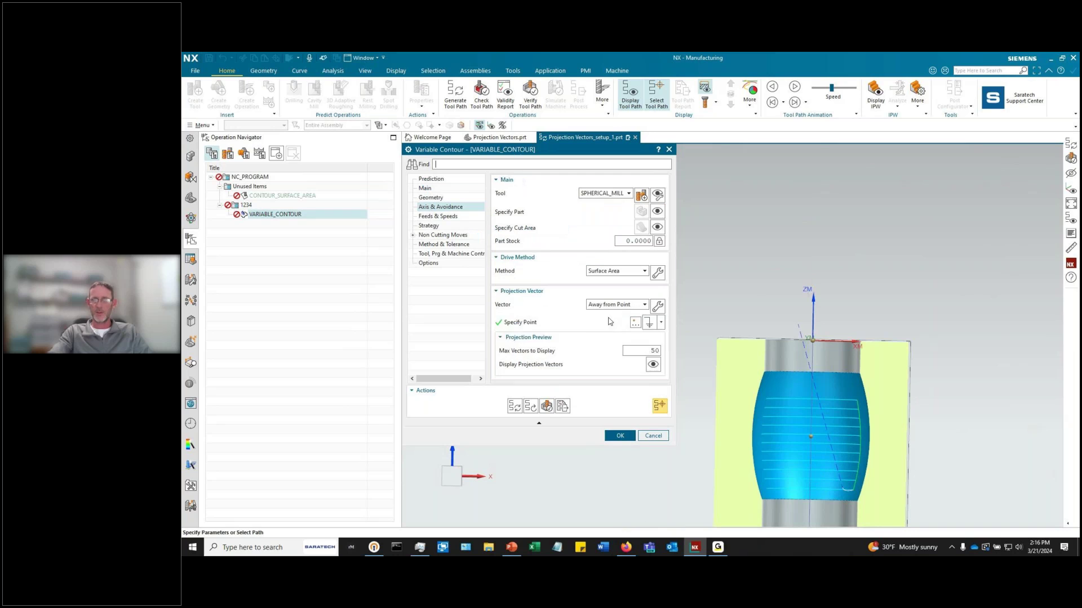
click(541, 322)
scroll(788, 286, down, 1)
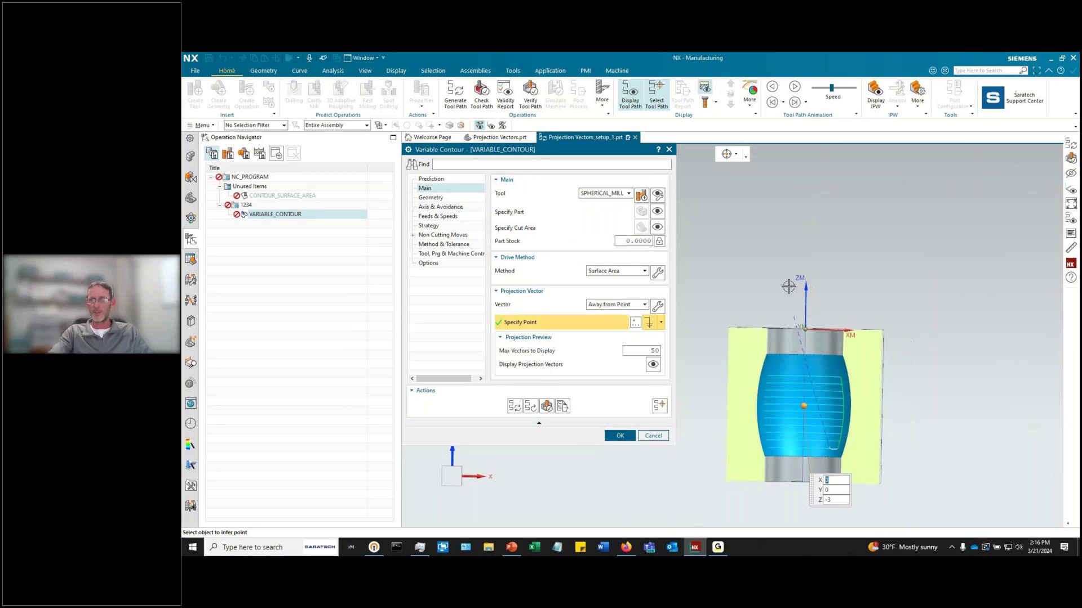
middle_drag(712, 309, 805, 384)
click(808, 383)
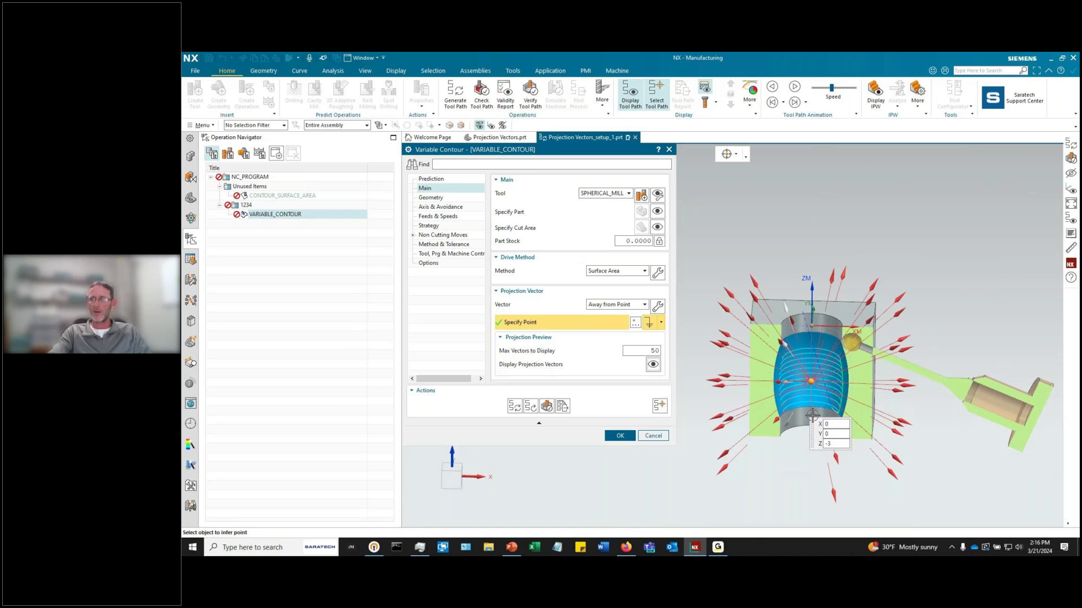
scroll(772, 474, down, 2)
middle_drag(772, 474, 779, 436)
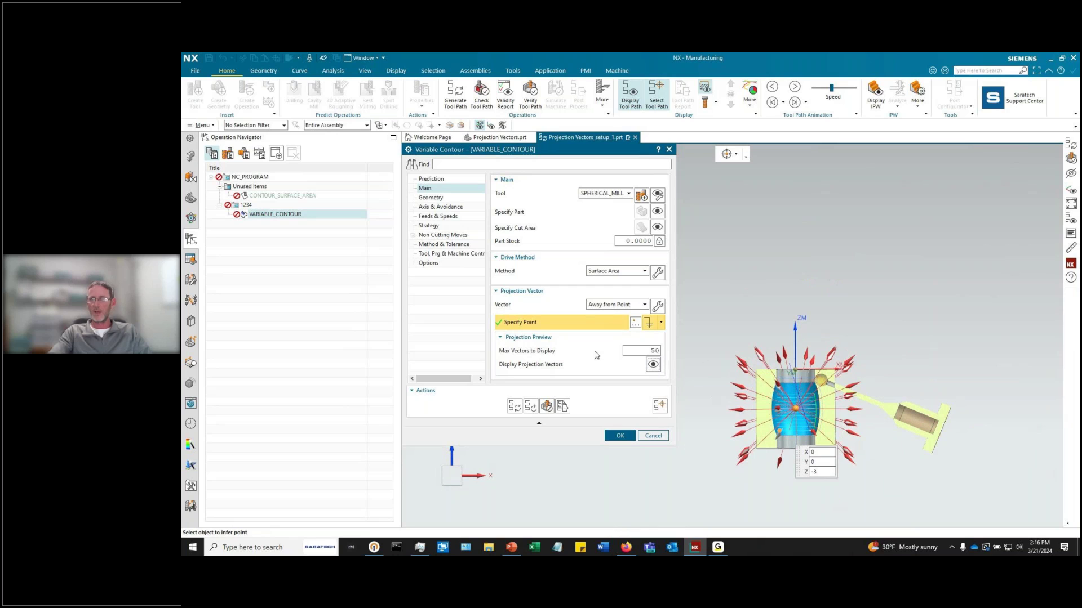
Step: Generate the VARIABLE_CONTOUR tool path and accept the operation
click(515, 406)
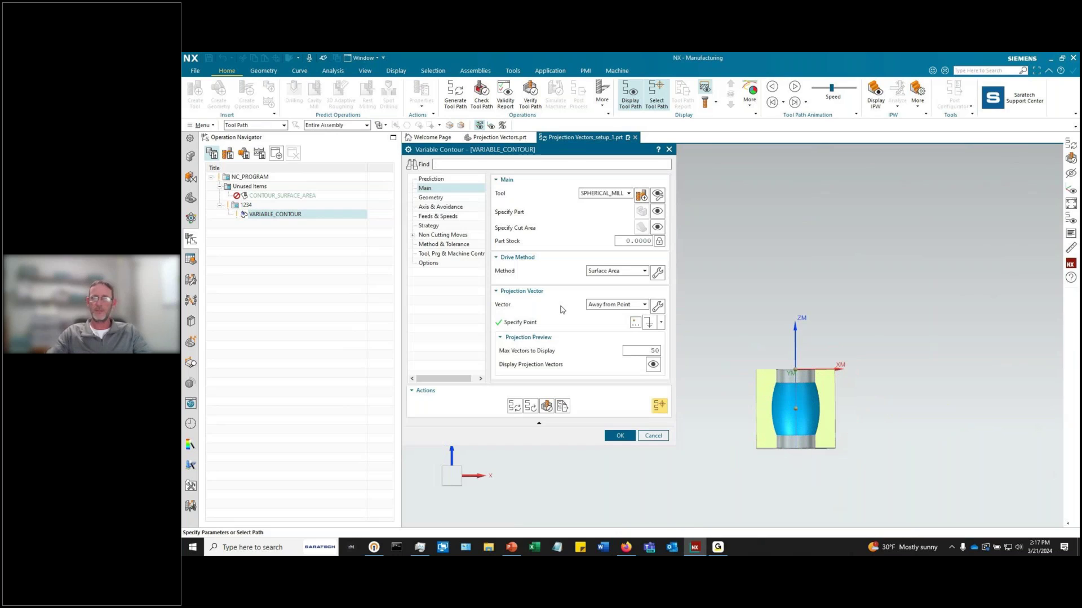
click(620, 434)
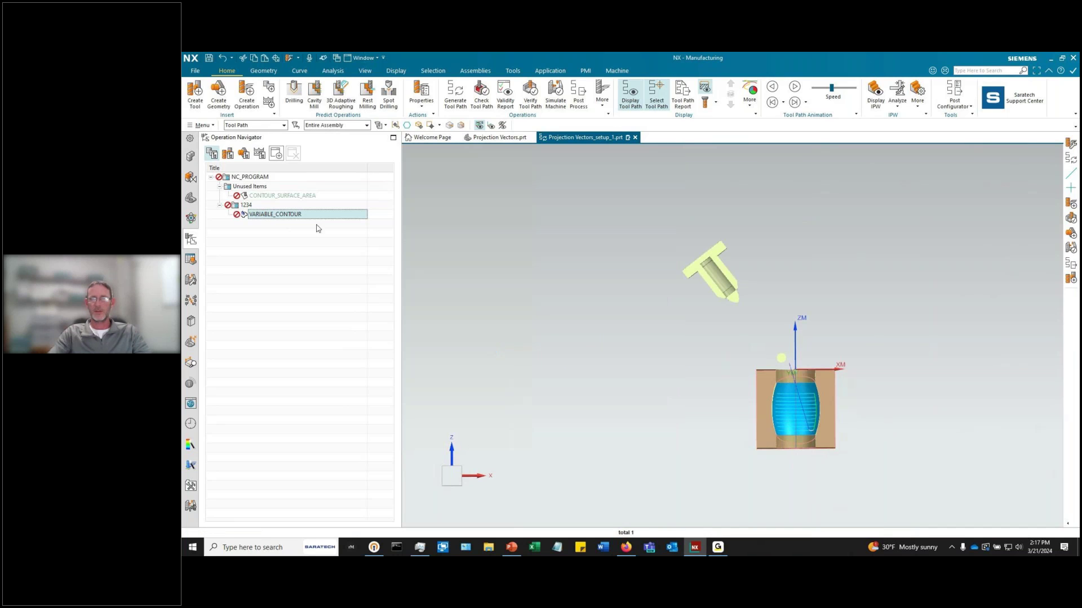
Step: Verify VARIABLE_CONTOUR with the 3D Dynamic material removal simulation, examine the tilting tool in the bore from several angles, and close the visualization
click(539, 100)
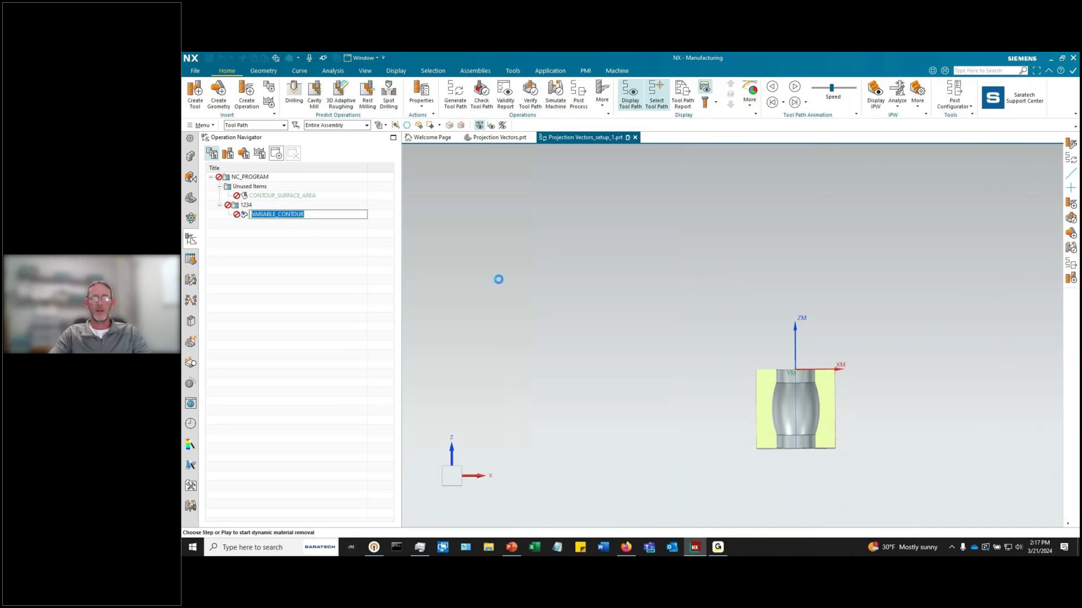
click(472, 499)
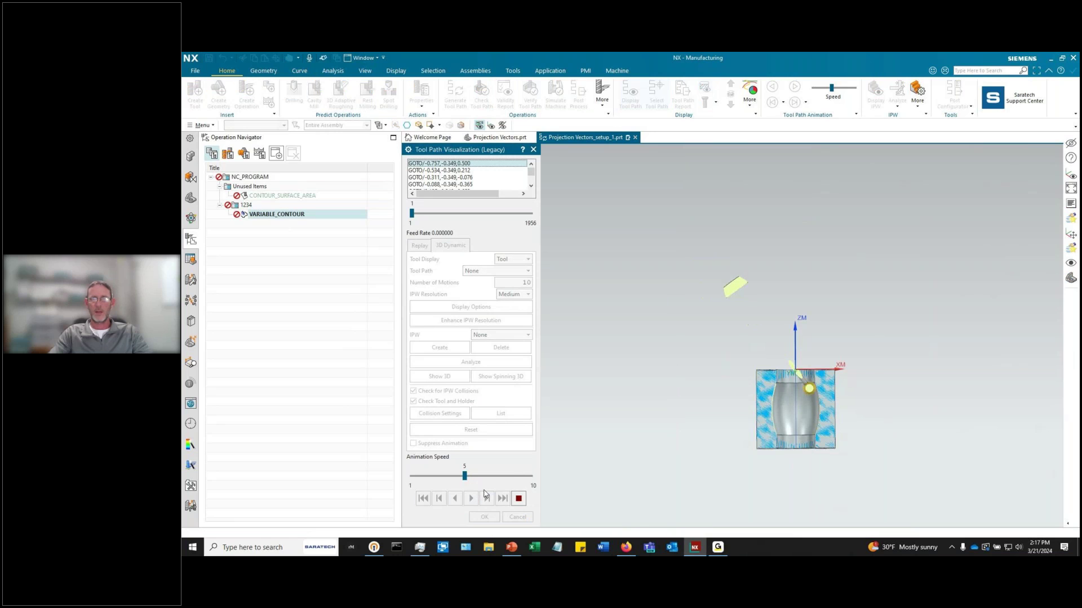
scroll(891, 423, up, 2)
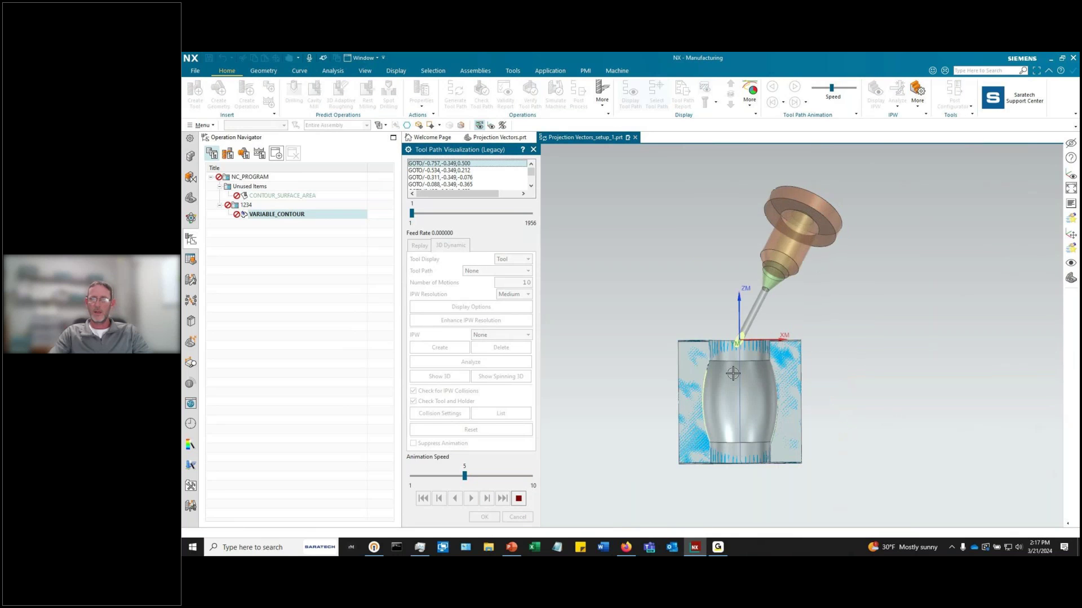
click(365, 71)
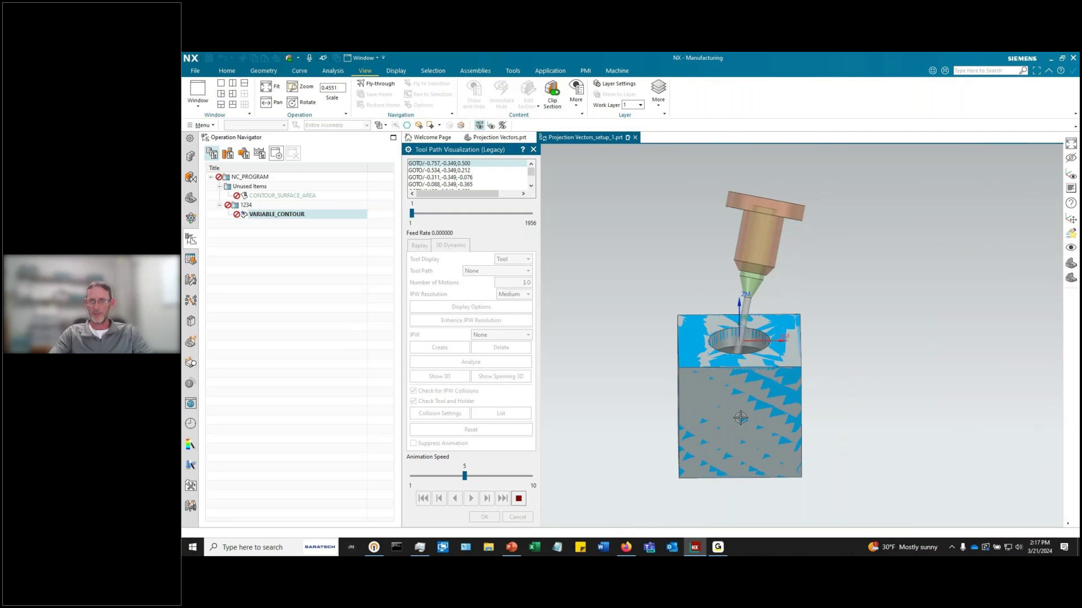
middle_drag(611, 393, 586, 401)
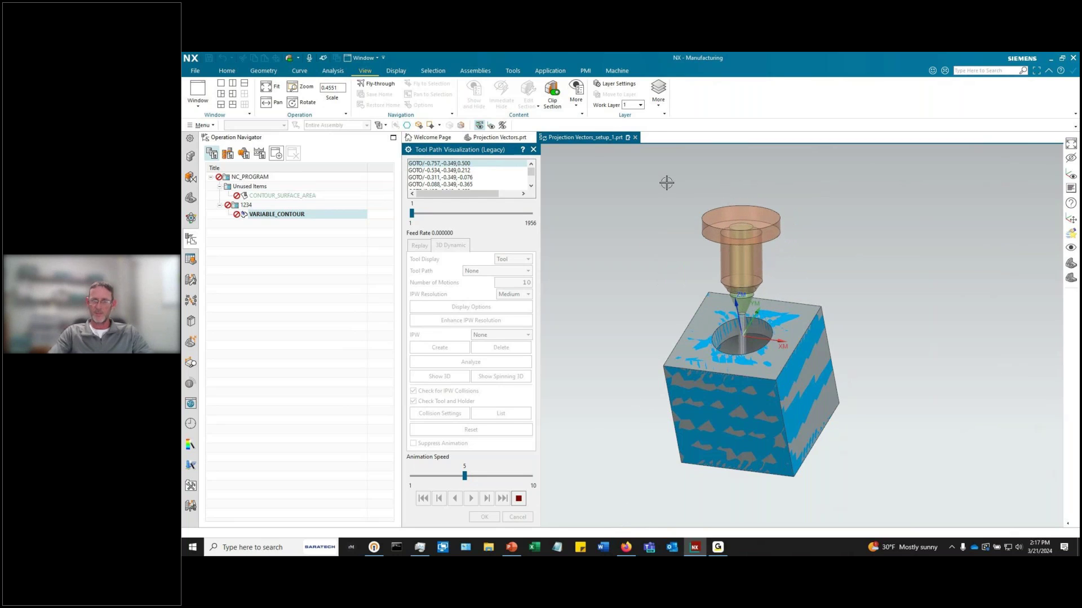
middle_drag(609, 357, 620, 359)
scroll(626, 358, up, 2)
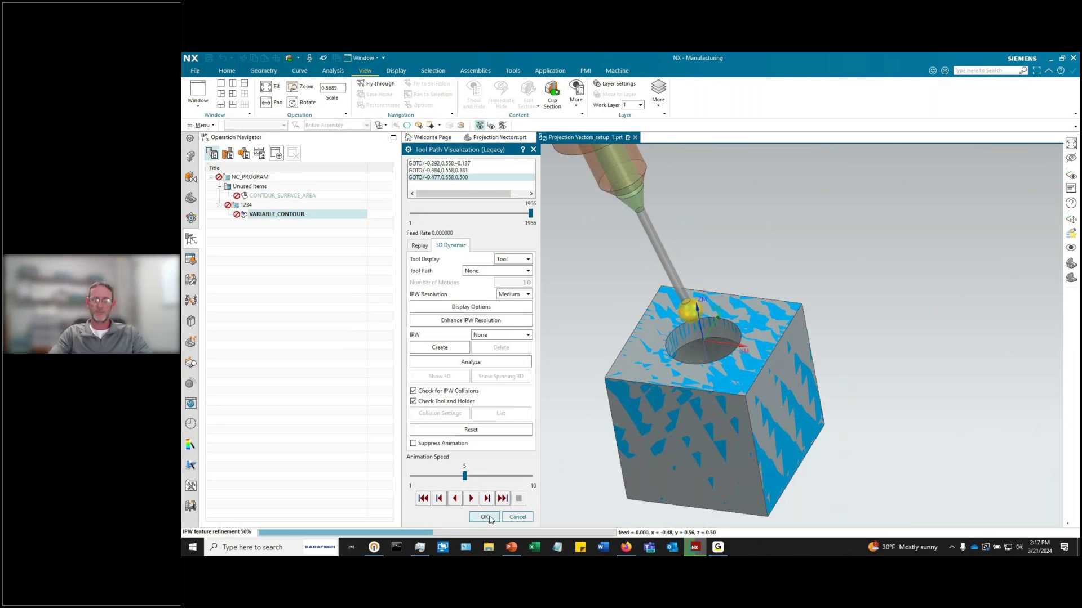
click(484, 517)
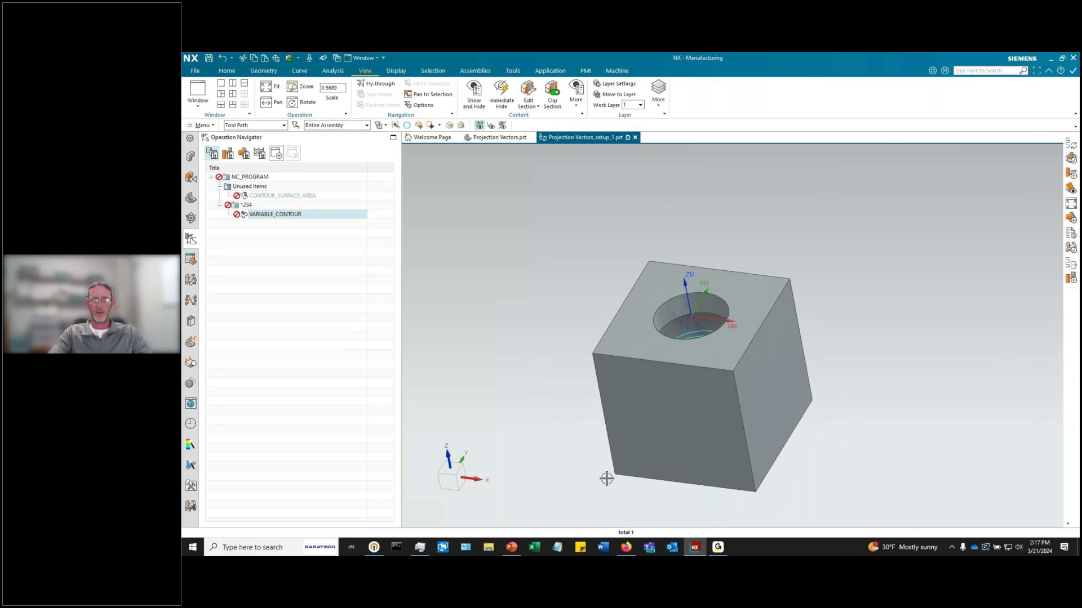
Step: Switch to the PowerPoint presentation, start the slide show from the Demo slide and advance to the Questions & Answers slide
click(511, 547)
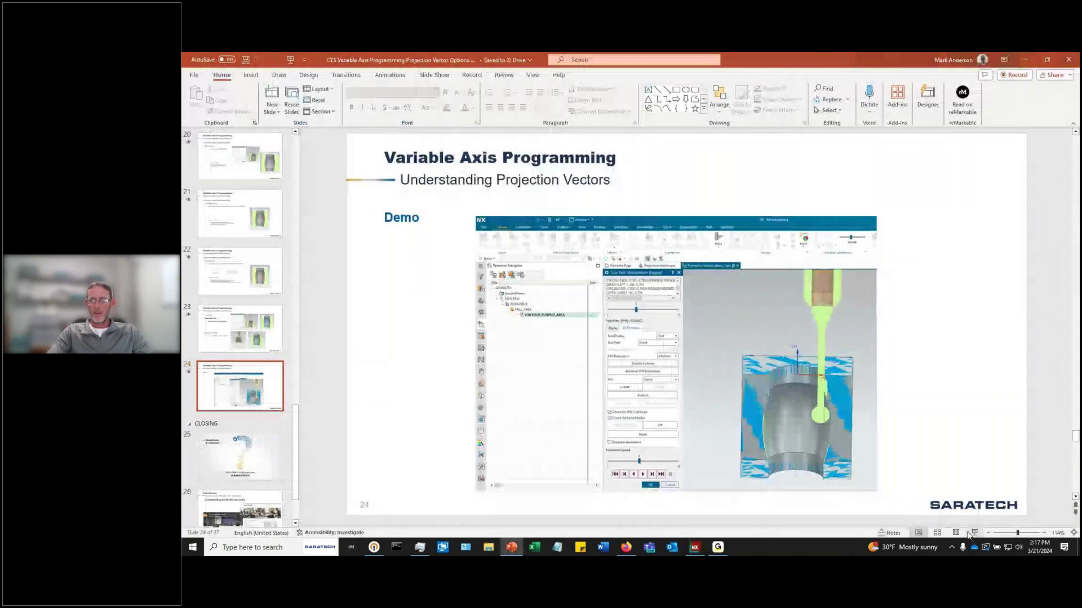
key(shift+F5)
key(Right)
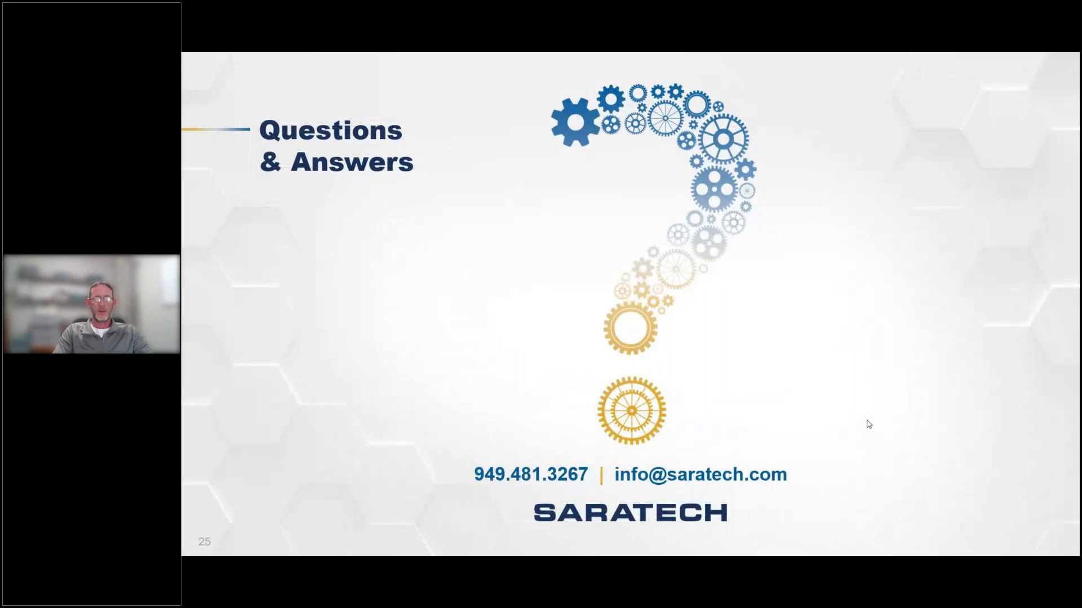